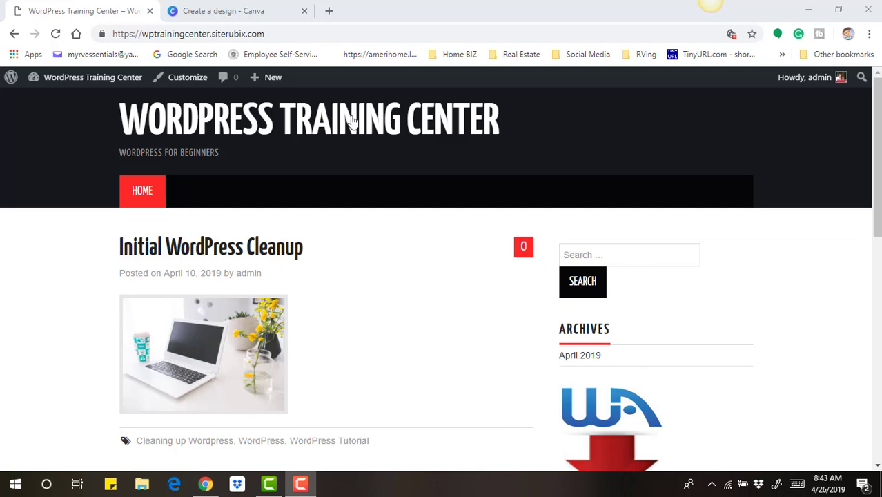
- Open the WordPress Training Center admin dashboard and return to the public site
mouse_move(101, 91)
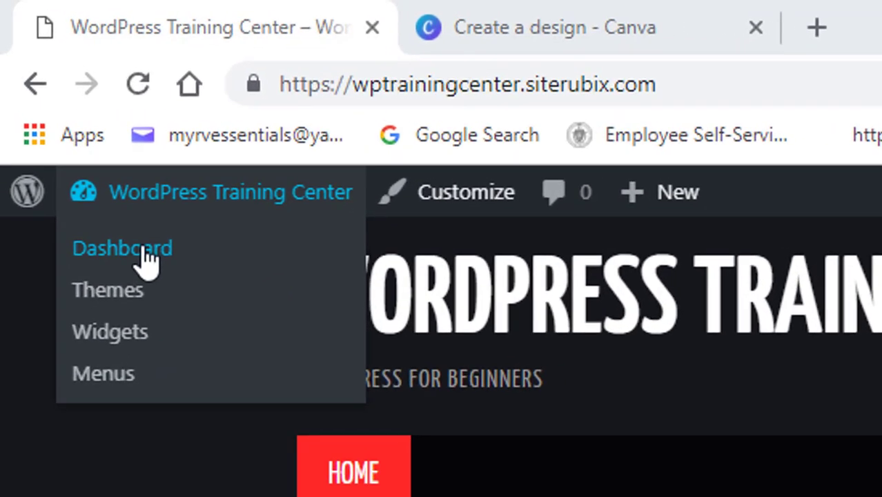
left_click(122, 248)
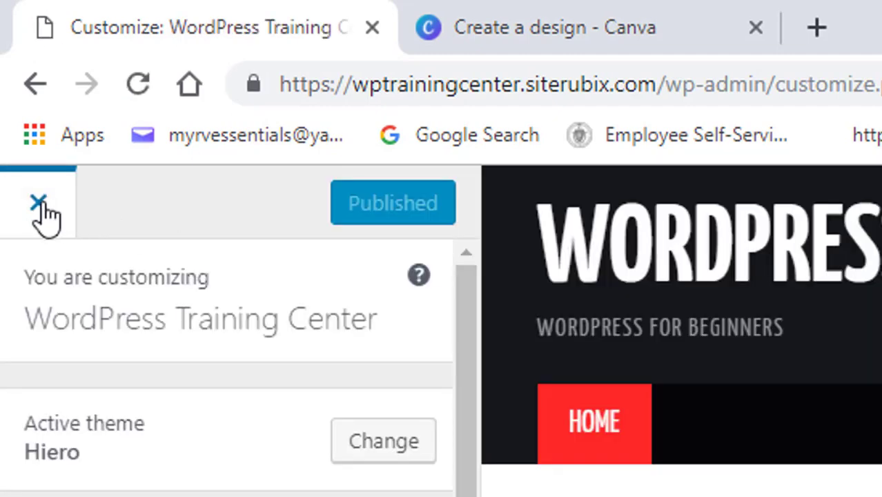
left_click(40, 203)
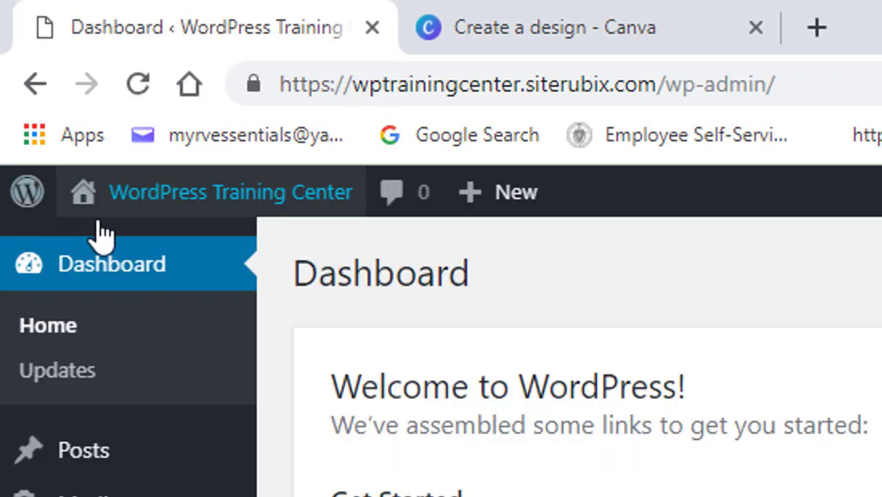
mouse_move(262, 200)
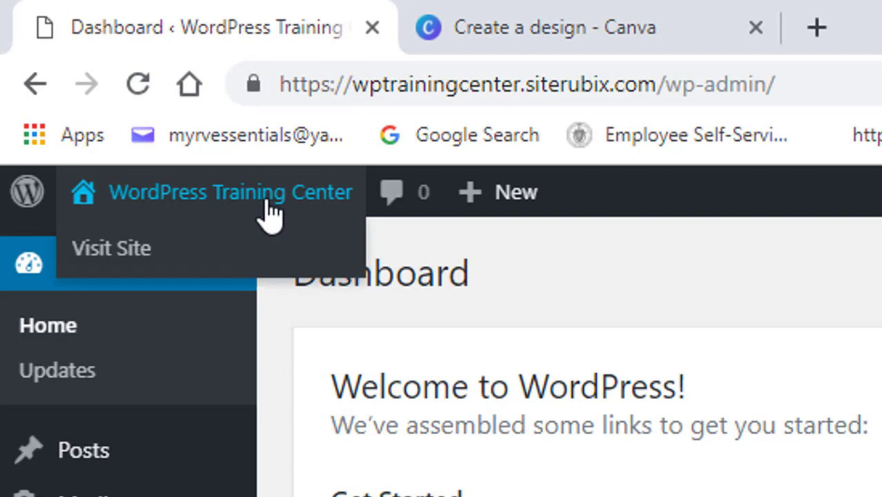
left_click(121, 261)
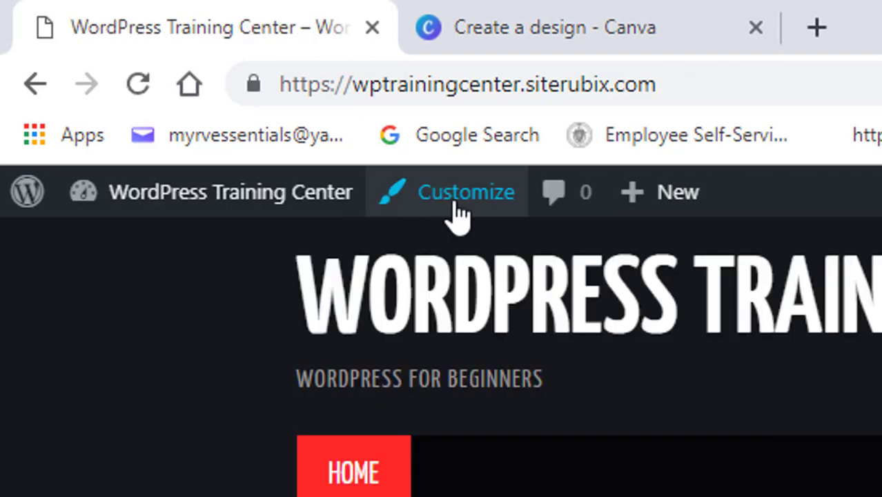
- Open the site's customizer and go to its Site Identity settings
left_click(458, 210)
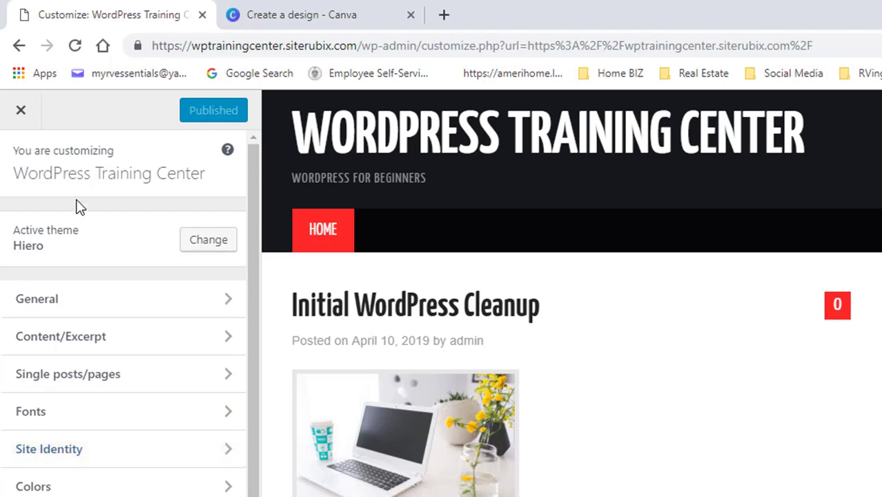
left_click(21, 111)
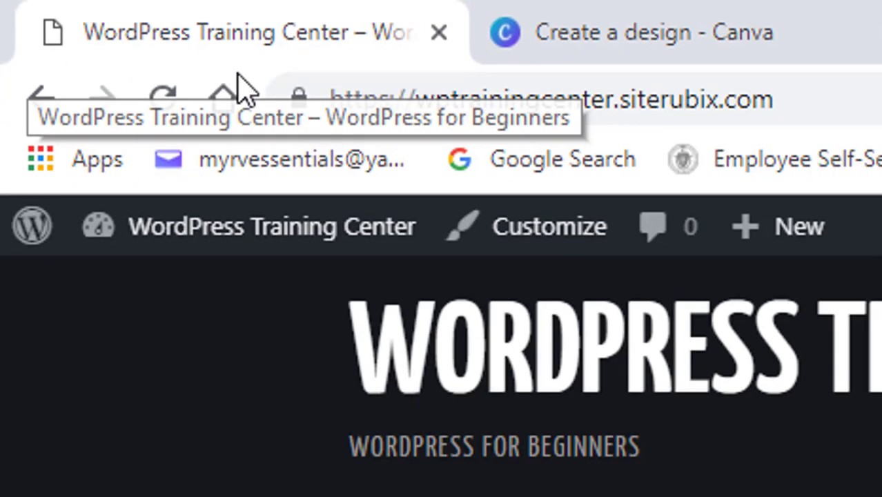
left_click(486, 243)
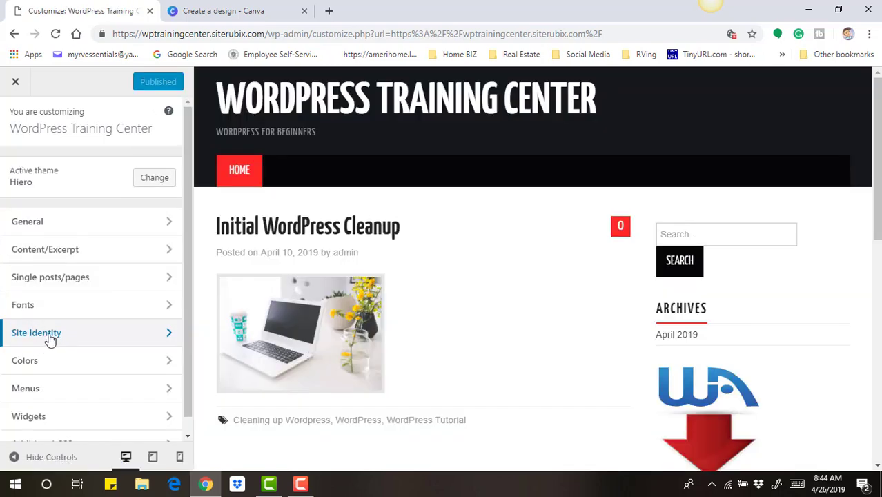
left_click(50, 338)
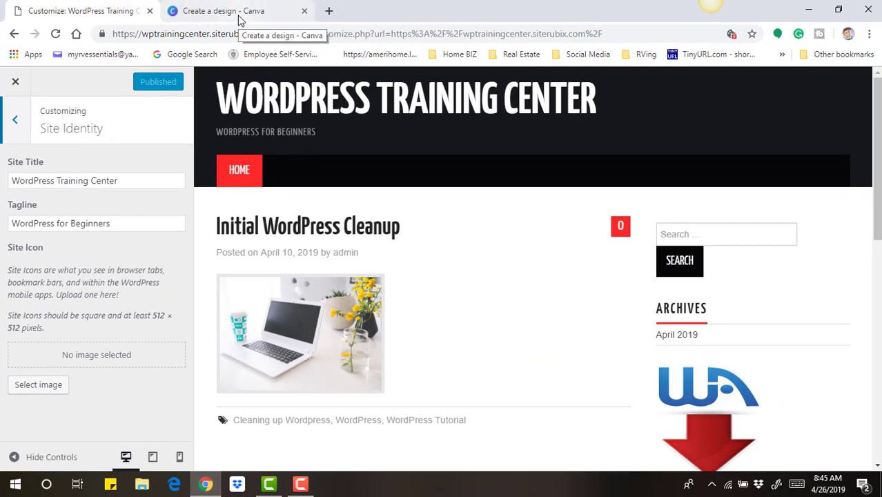
- Switch to Canva and browse the available design types, from the print and social media categories down to Marketing
left_click(240, 20)
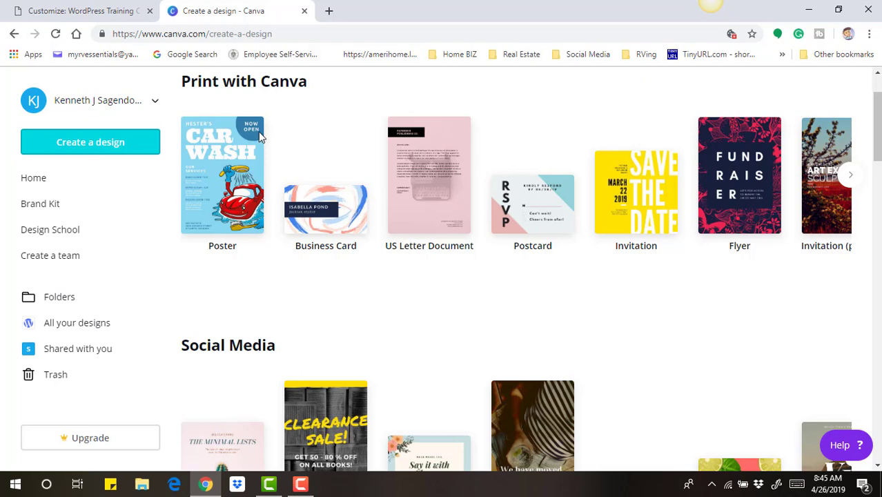
scroll(195, 280, "down", 2)
scroll(195, 281, "down", 5)
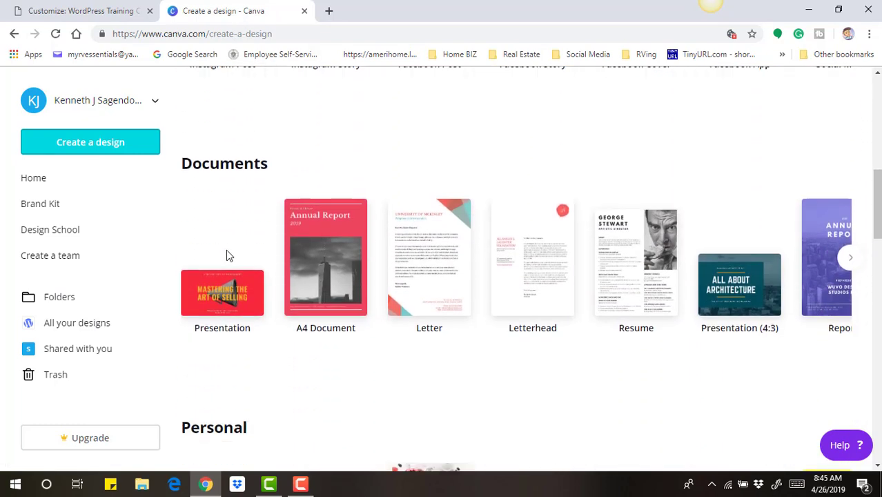
scroll(227, 254, "up", 7)
scroll(227, 253, "up", 1)
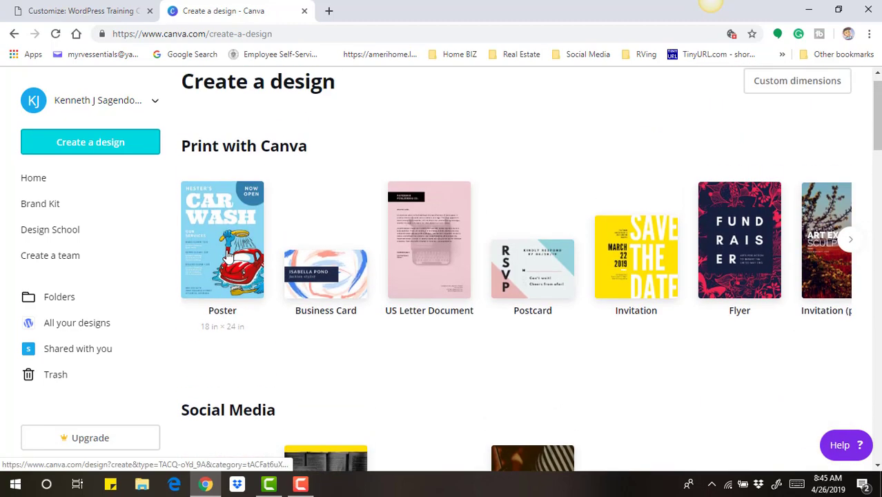
scroll(328, 249, "down", 1)
scroll(328, 249, "down", 6)
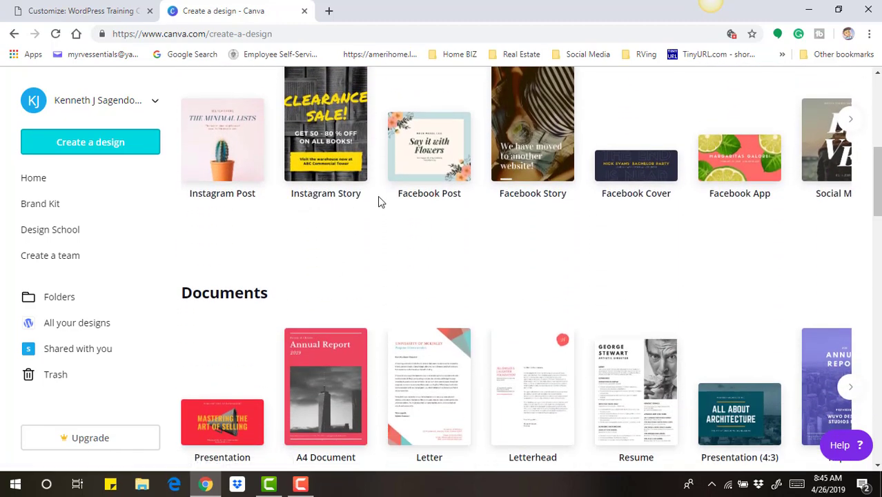
scroll(407, 207, "down", 4)
scroll(314, 233, "down", 3)
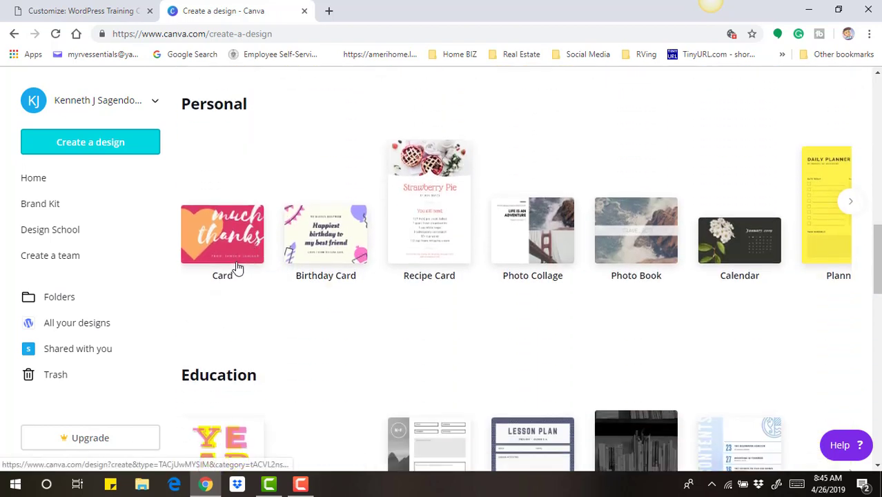
scroll(364, 277, "down", 4)
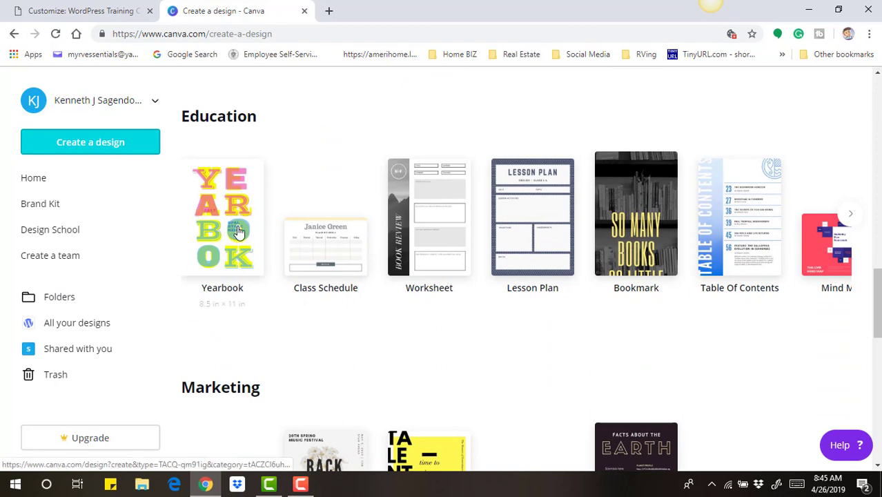
scroll(242, 230, "down", 4)
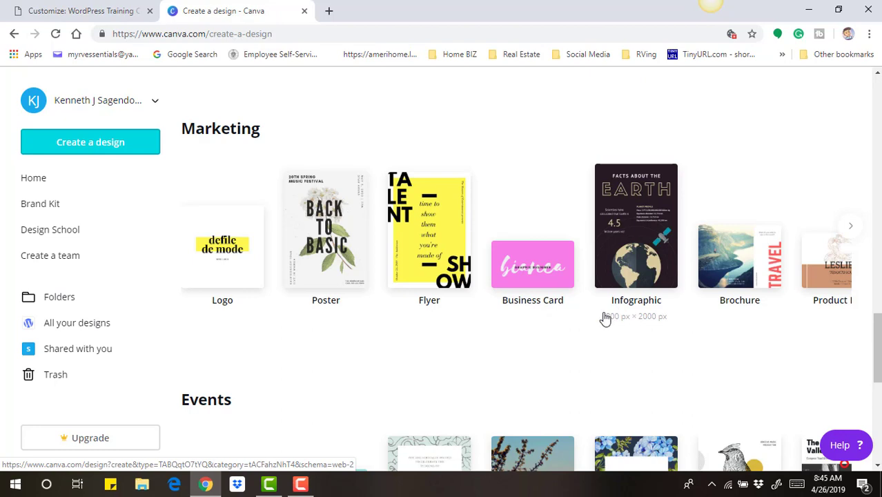
scroll(332, 267, "up", 2)
scroll(332, 267, "up", 3)
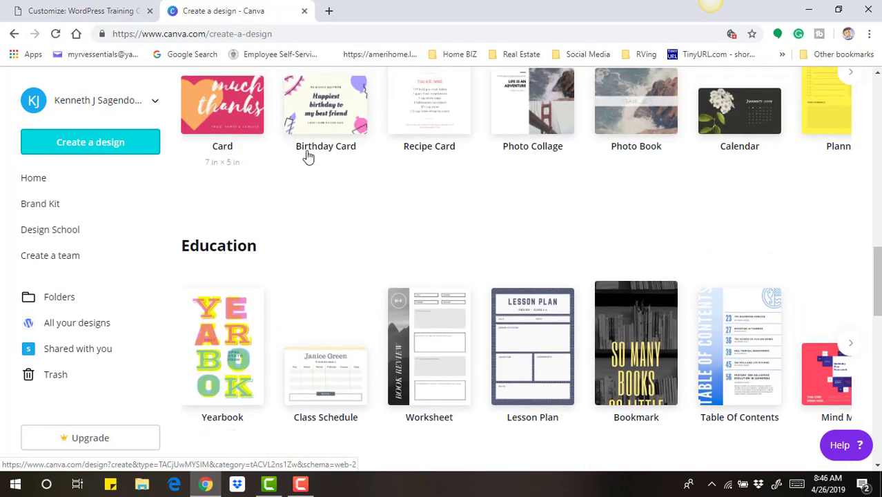
- Create a new blank 500 px × 500 px Logo design from the Marketing category
scroll(292, 188, "down", 5)
scroll(210, 235, "down", 1)
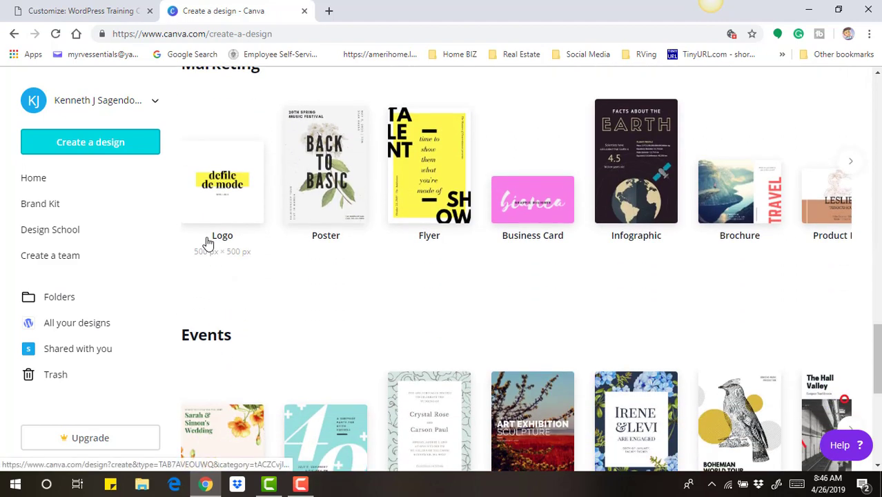
left_click(232, 193)
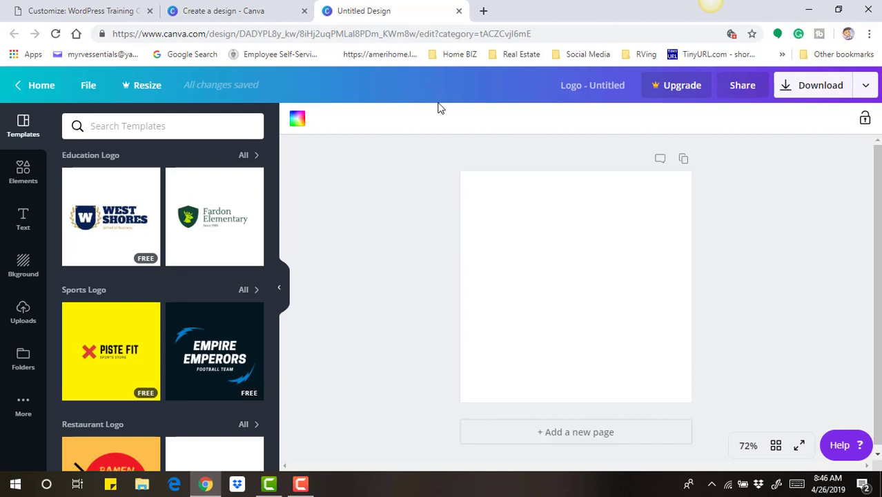
- Browse the Elements library, looking through all element categories and the Graphics categories
left_click(34, 180)
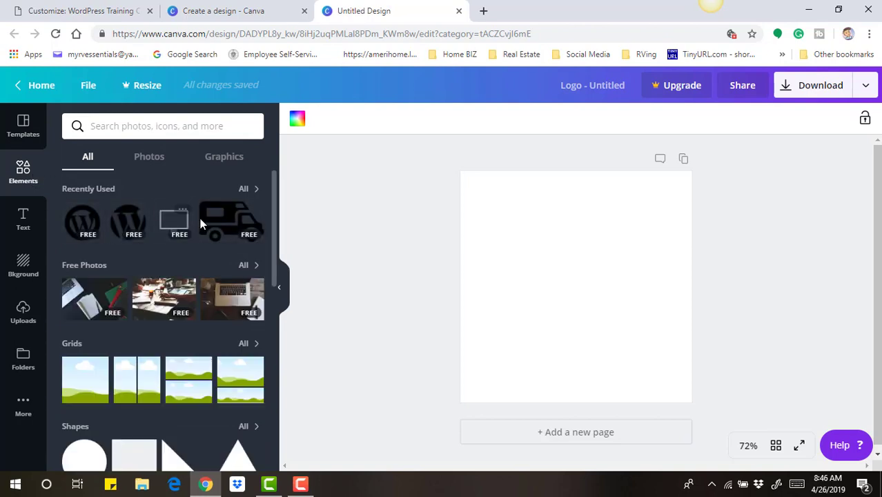
scroll(198, 313, "down", 2)
scroll(202, 312, "down", 2)
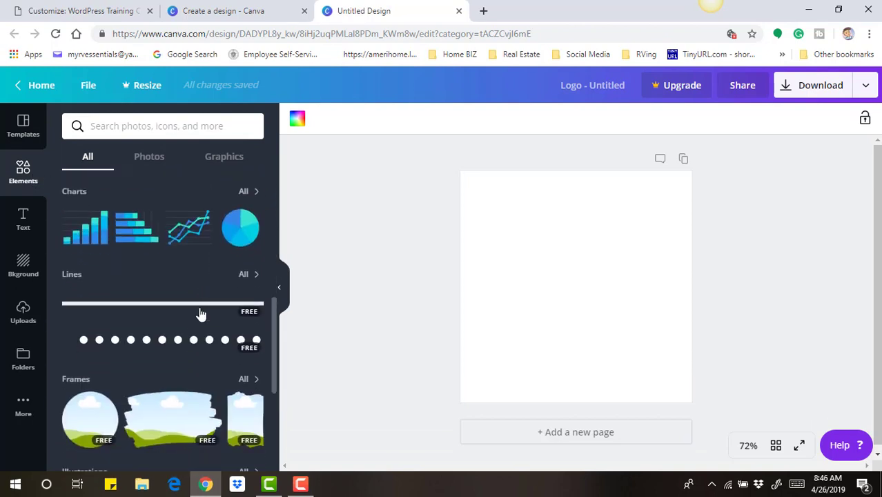
scroll(199, 311, "up", 6)
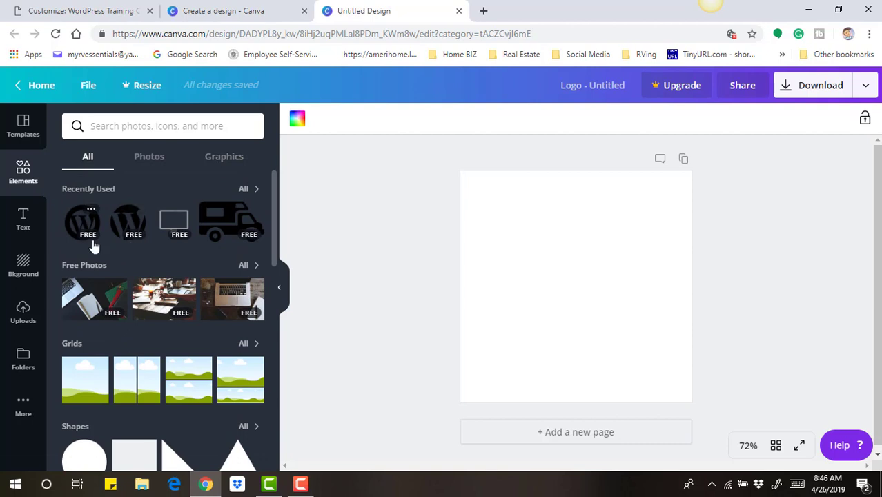
left_click(226, 166)
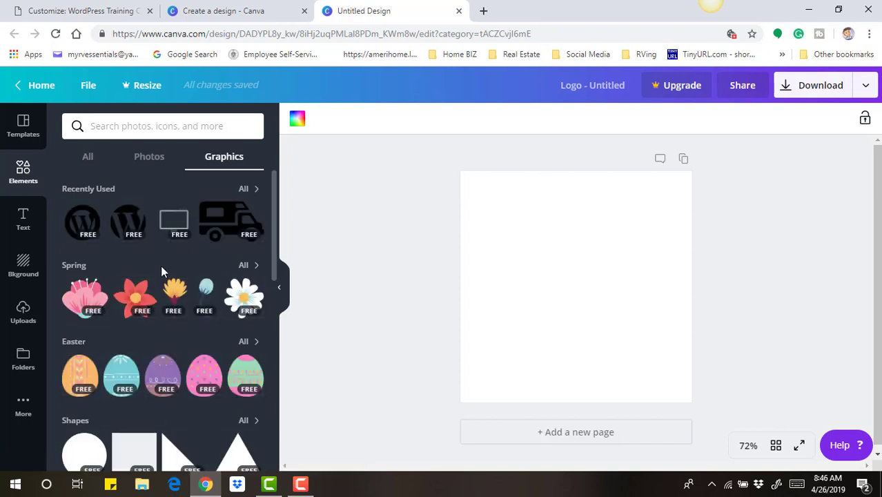
scroll(160, 265, "down", 2)
scroll(104, 252, "down", 1)
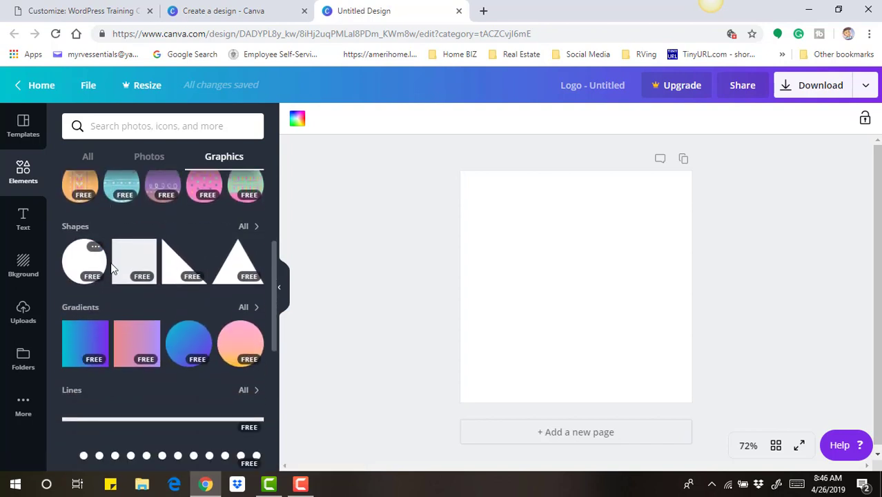
scroll(187, 298, "down", 1)
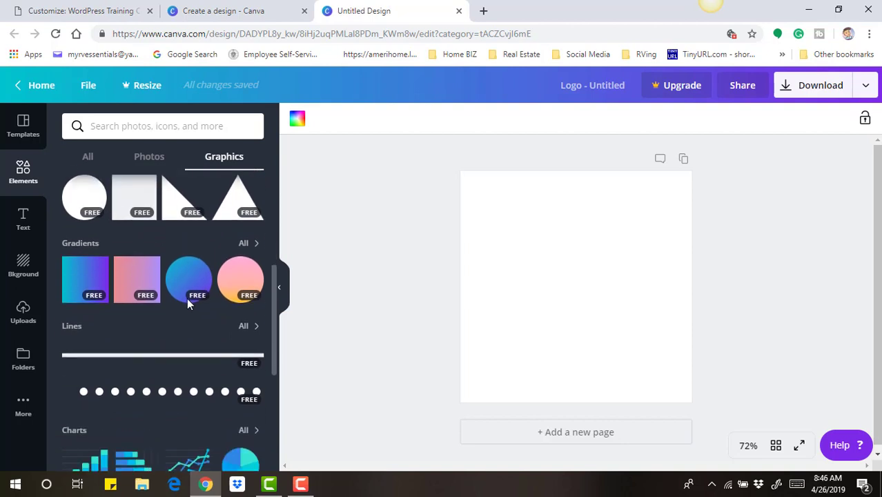
- Search the graphics for "computers" and look through the matching illustrations
scroll(147, 191, "up", 4)
left_click(130, 125)
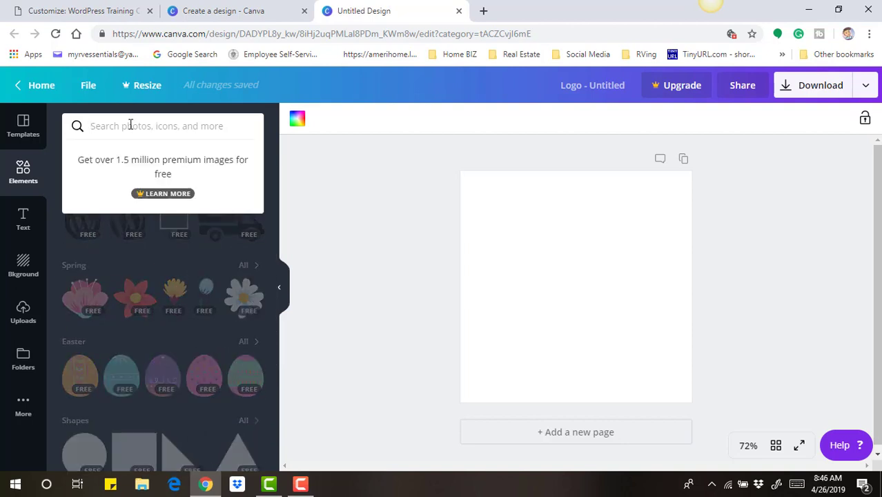
type("computer")
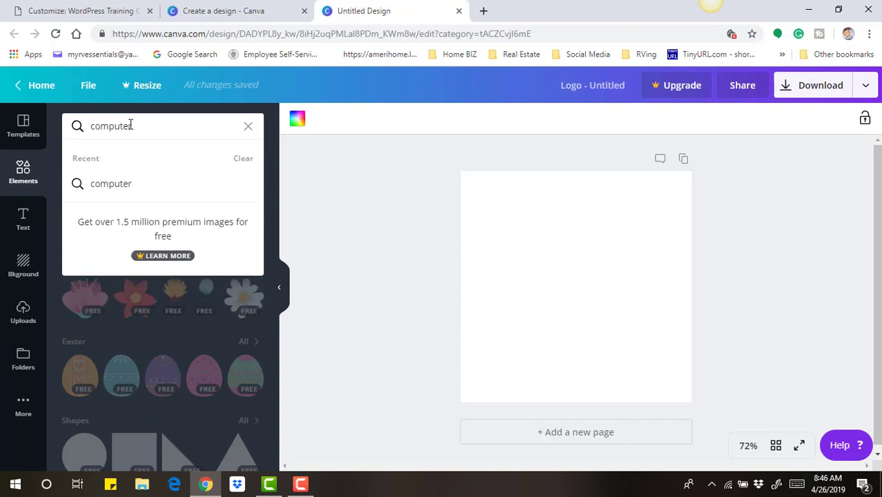
type("s")
key("Return")
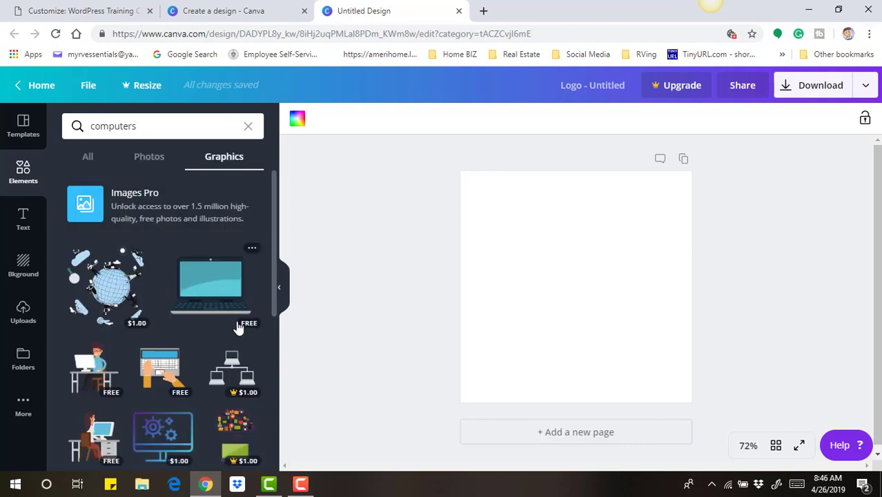
scroll(186, 351, "down", 3)
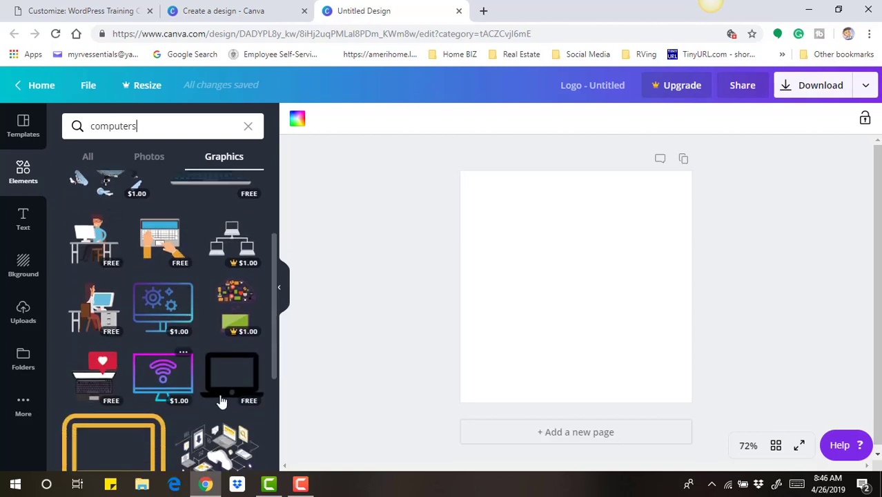
scroll(222, 396, "down", 1)
scroll(222, 397, "down", 3)
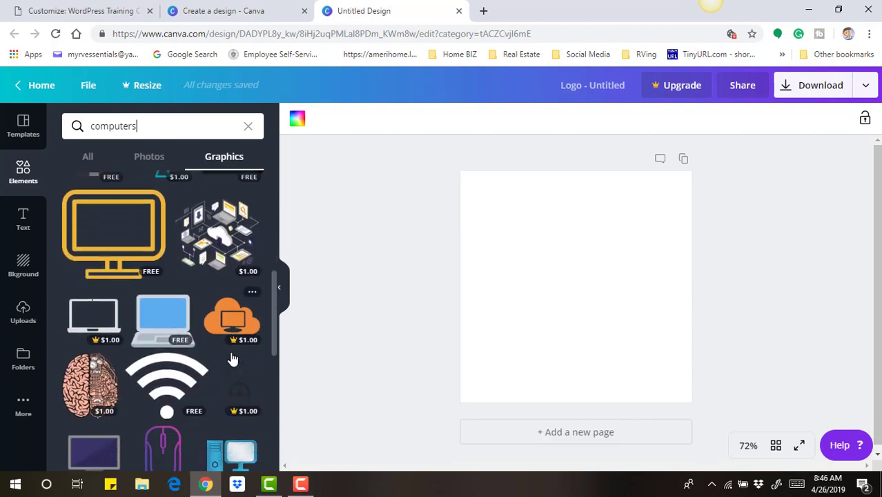
scroll(235, 354, "up", 7)
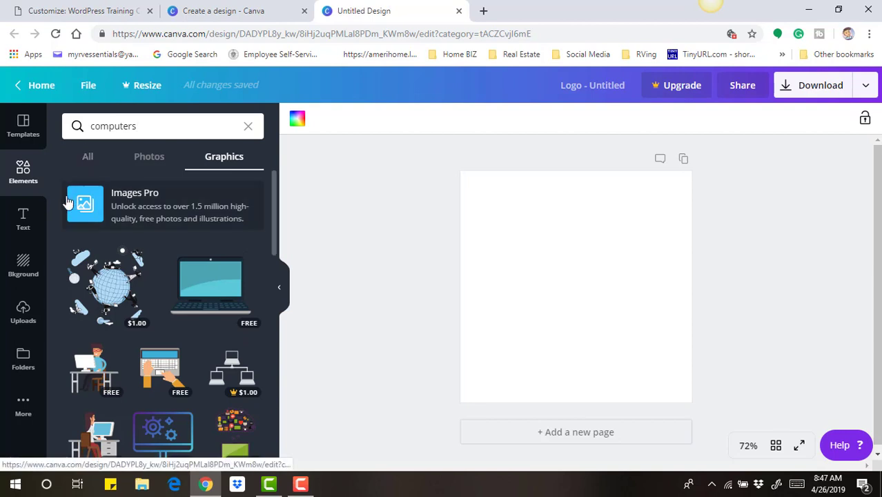
- Widen the search to all element types and replace the search term with the recent term "wordpress"
left_click(88, 159)
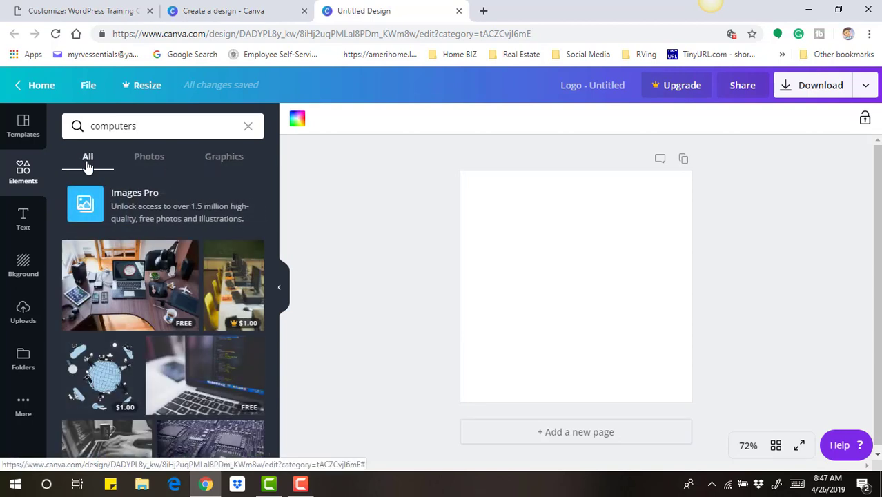
left_click(165, 125)
double_click(165, 126)
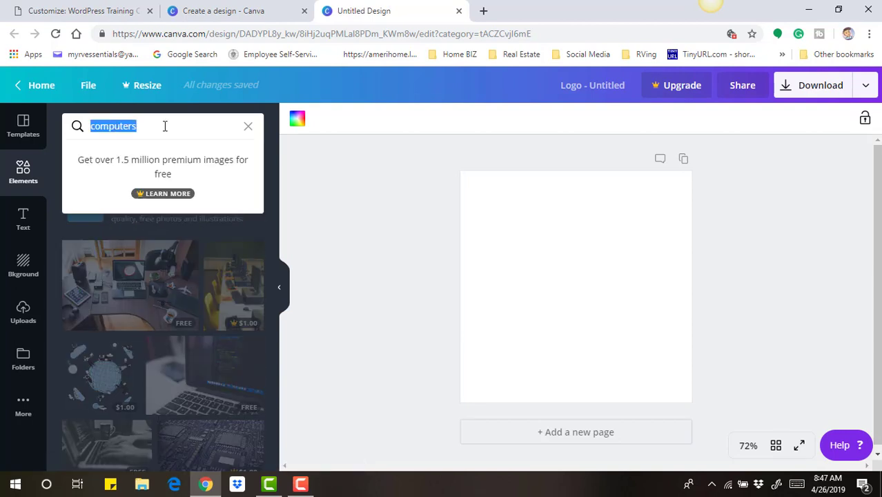
key("BackSpace")
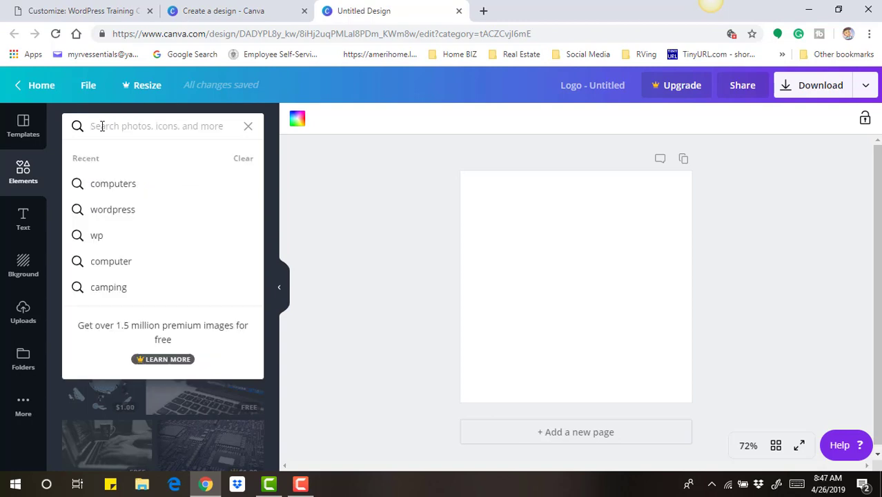
left_click(104, 211)
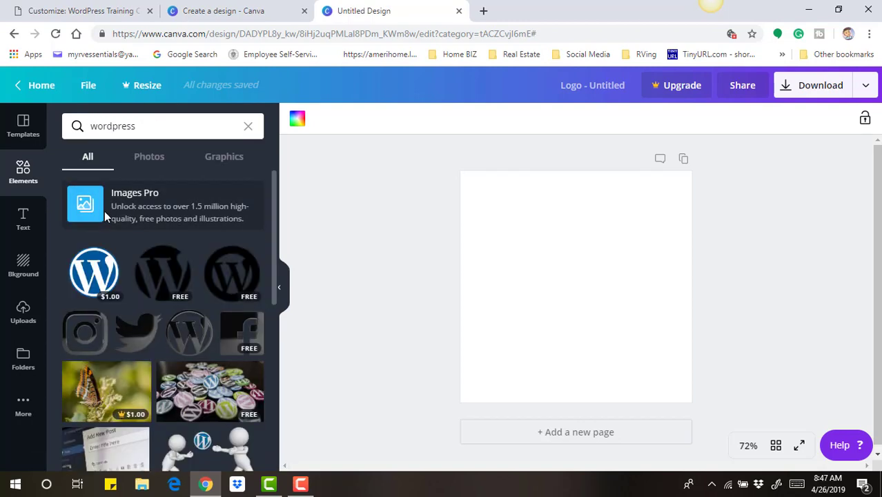
- Add the free WordPress logo with the thick black ring to the page, try purple and orange on it, and colour it the darker default blue
left_click(231, 278)
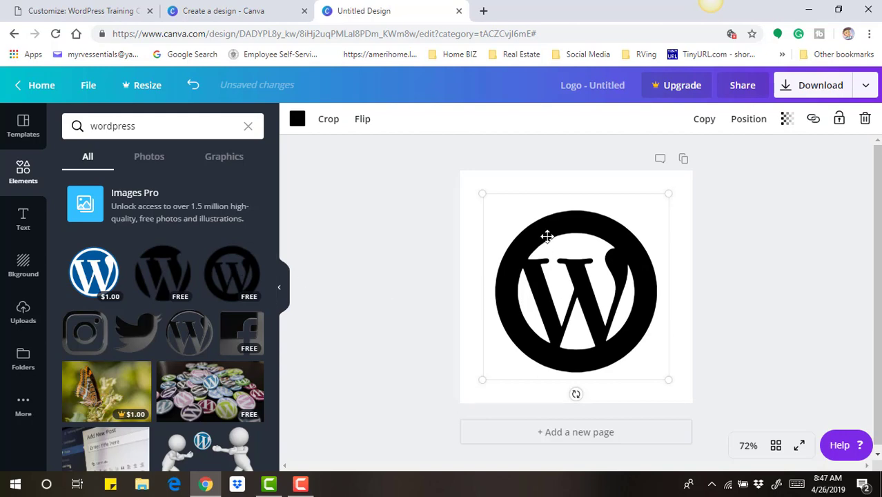
left_click(297, 121)
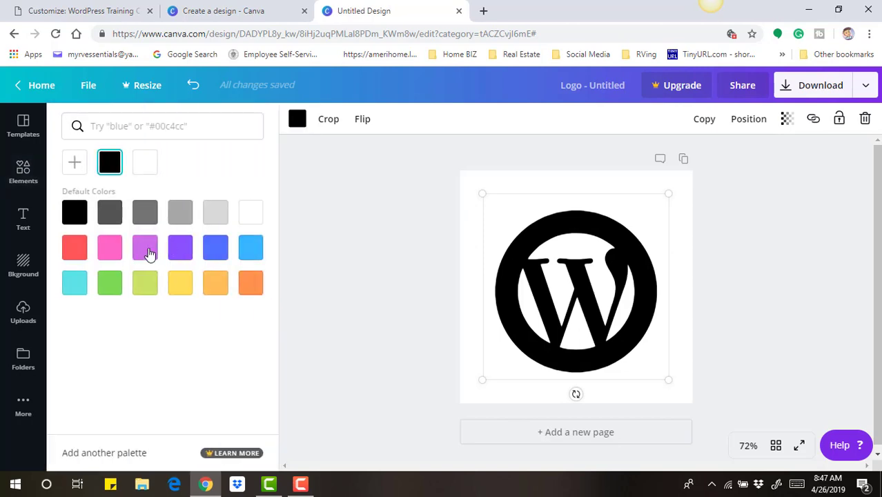
left_click(150, 250)
left_click(180, 247)
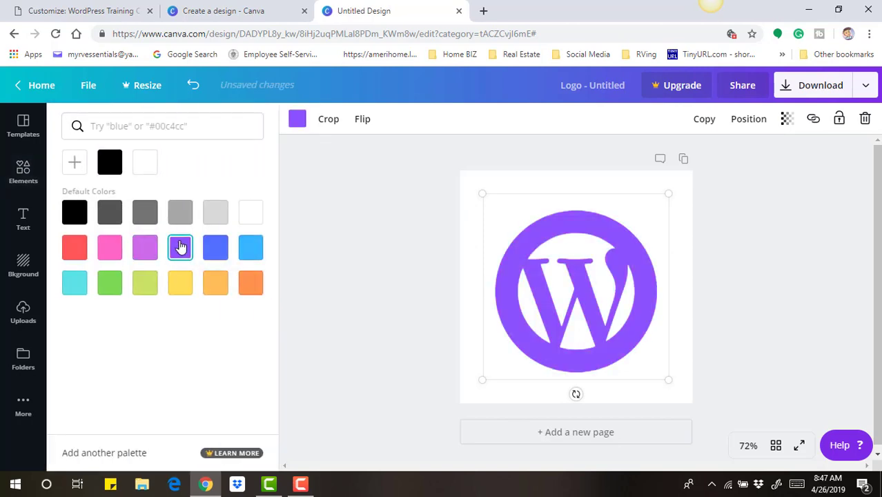
left_click(215, 248)
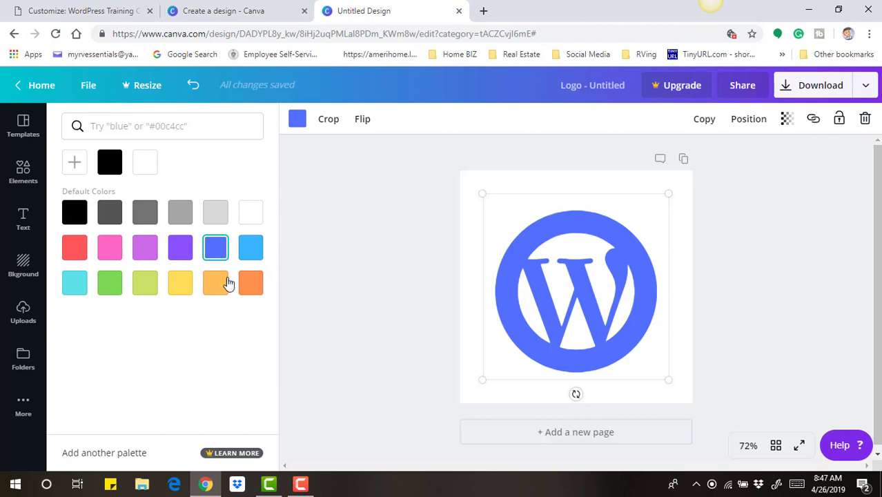
left_click(252, 295)
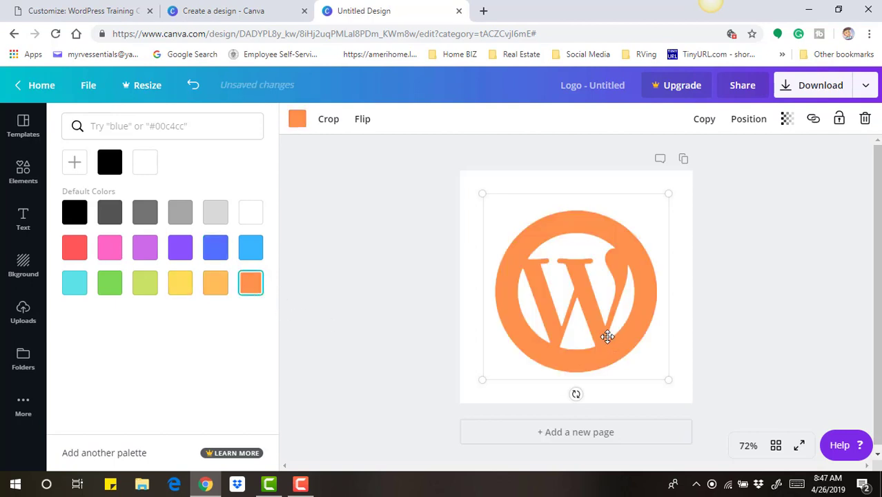
left_click(217, 250)
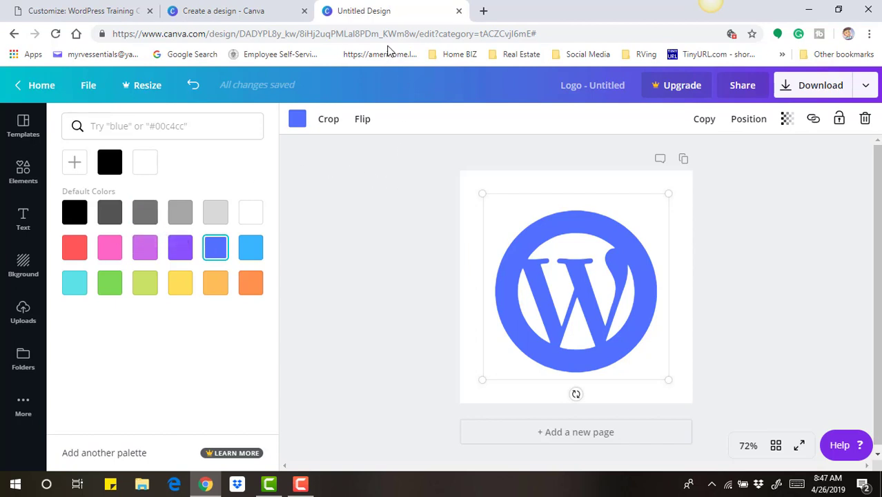
- Close both Canva tabs and open the media library for choosing the site icon in the WordPress Site Identity settings
left_click(458, 12)
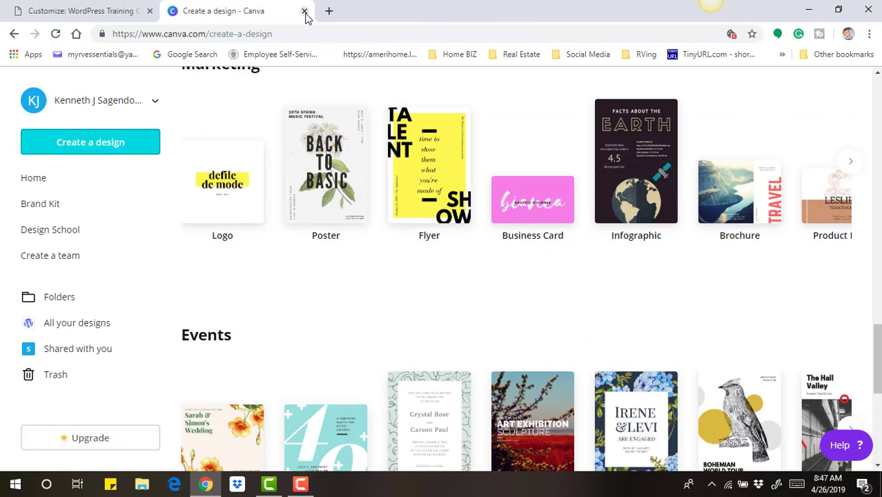
left_click(304, 12)
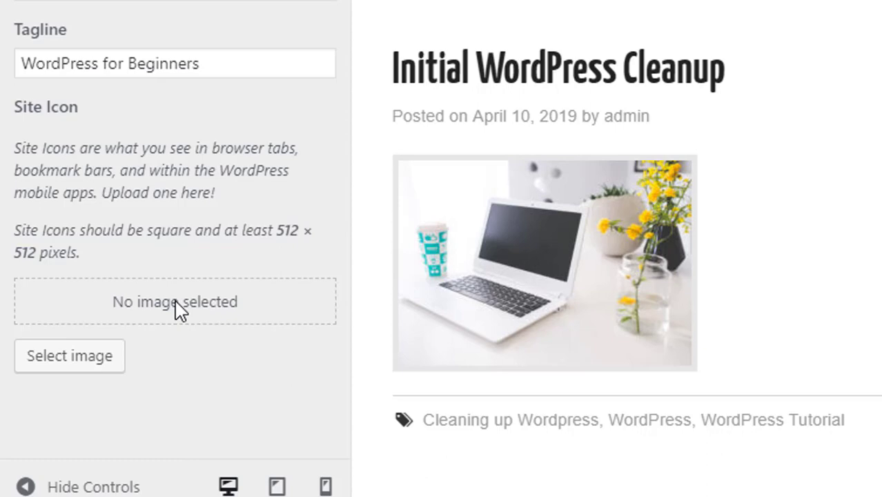
left_click(96, 363)
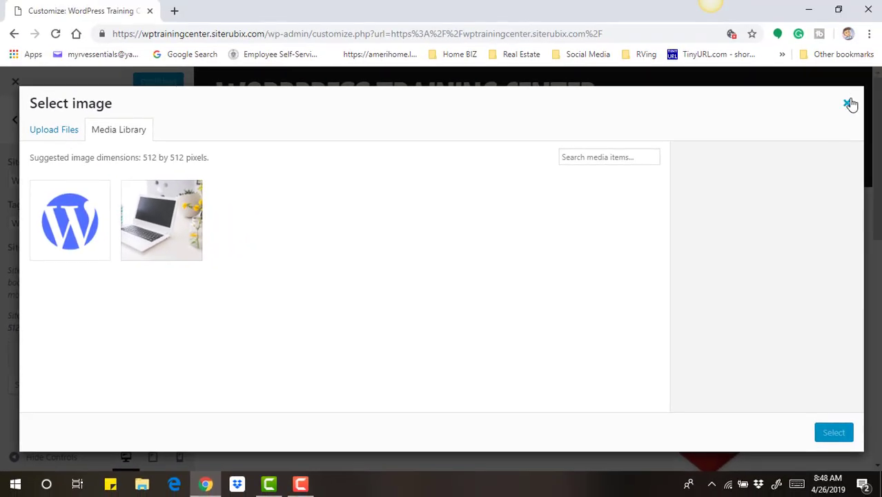
left_click(847, 103)
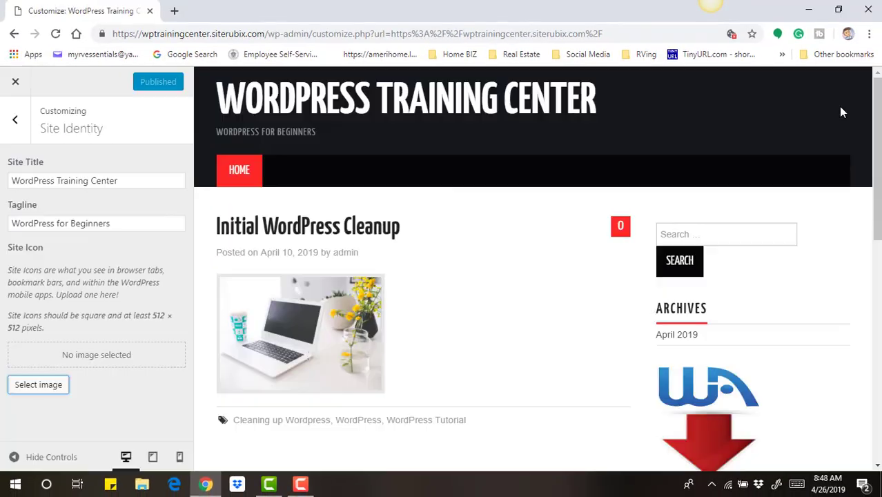
left_click(33, 386)
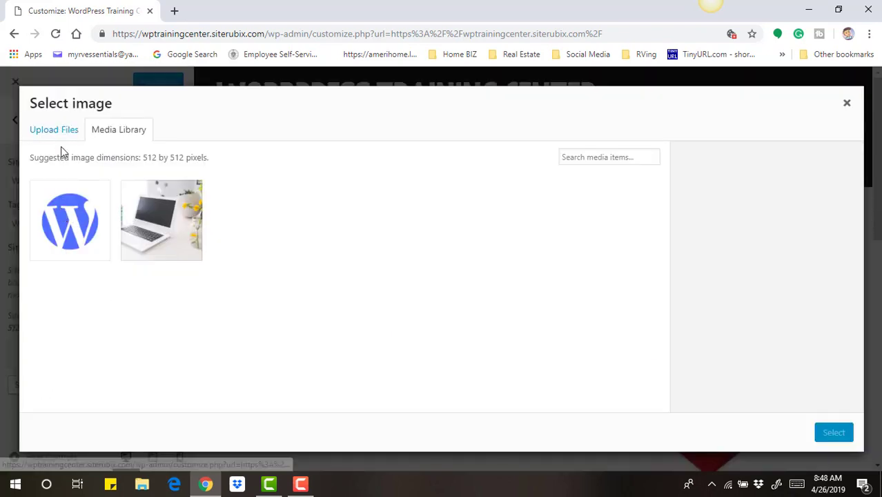
- Select the blue WordPress logo image from the media library as the site icon and skip cropping it
left_click(80, 221)
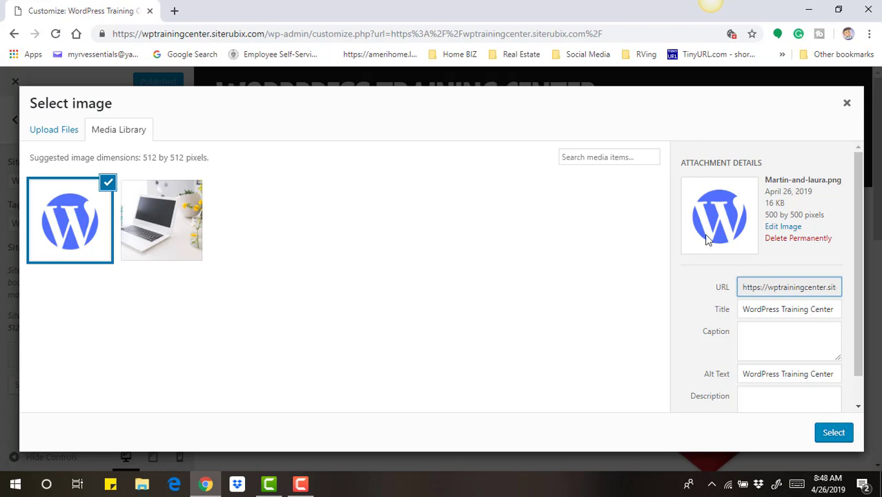
left_click(828, 437)
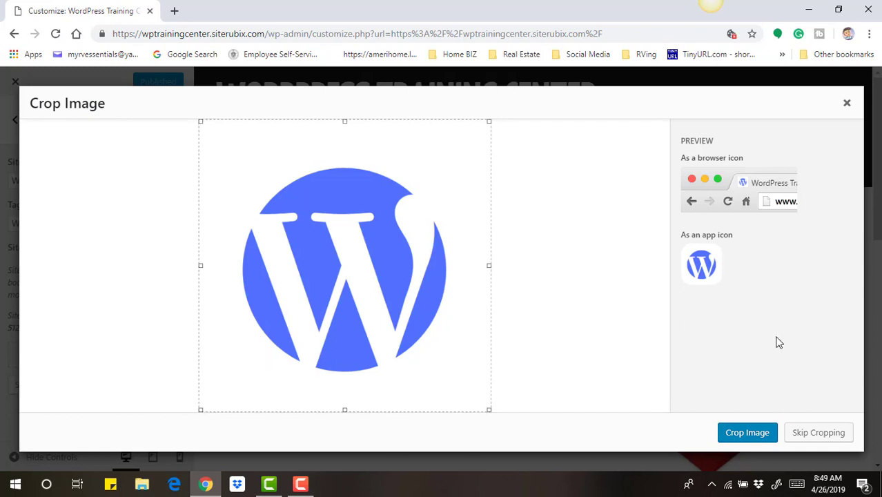
left_click(798, 436)
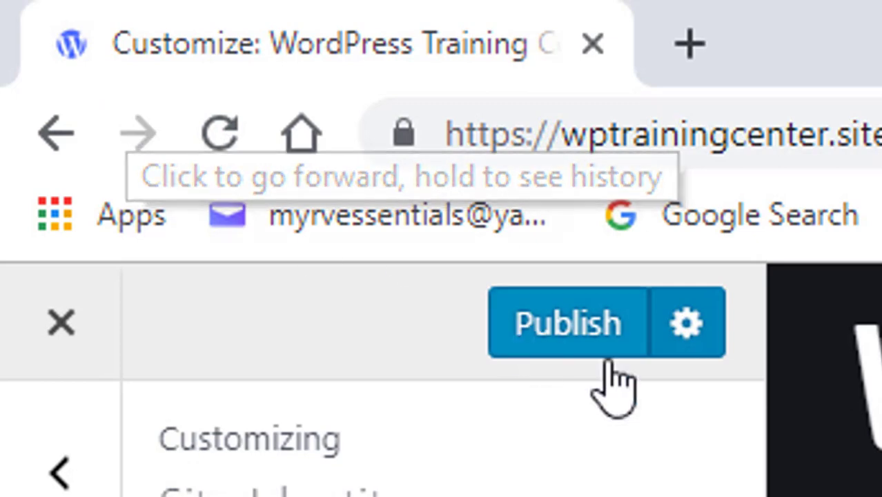
- Publish the site icon change and close the customizer to return to the live WordPress Training Center site
left_click(546, 352)
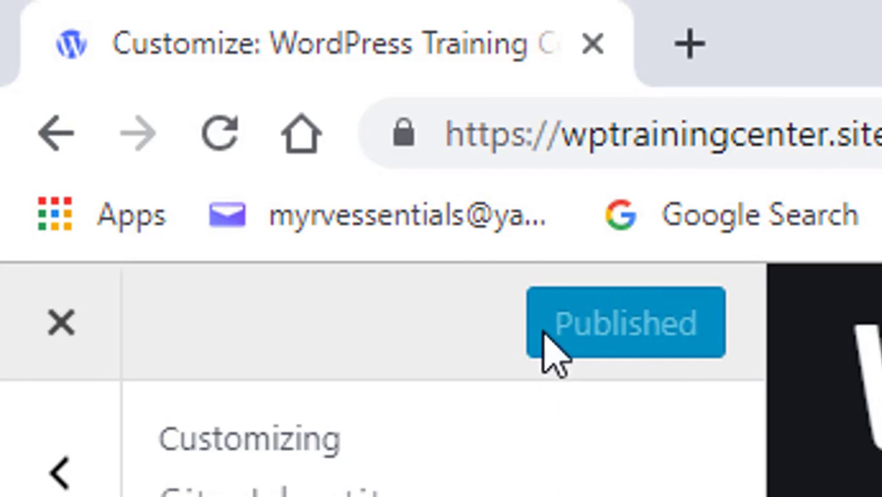
left_click(61, 322)
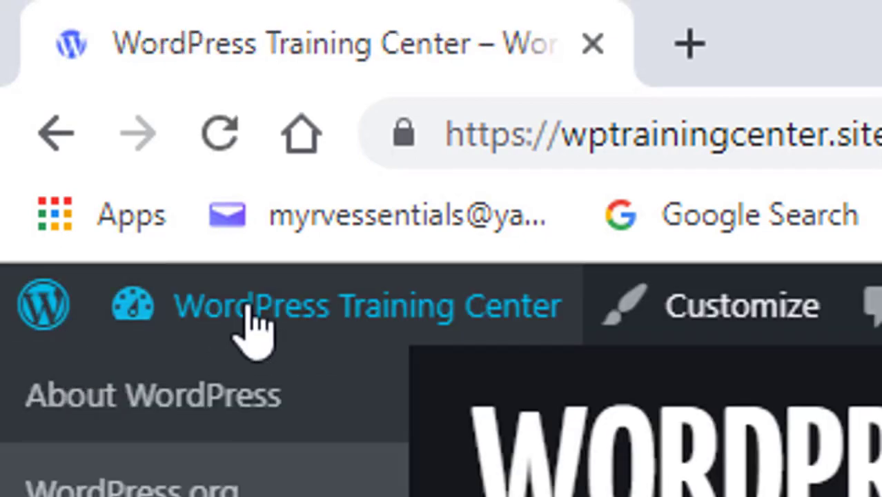
mouse_move(272, 315)
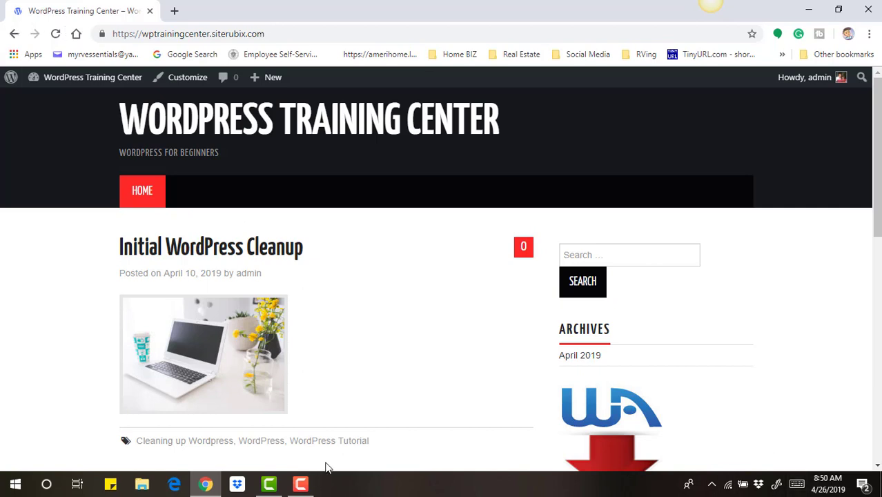
left_click(300, 483)
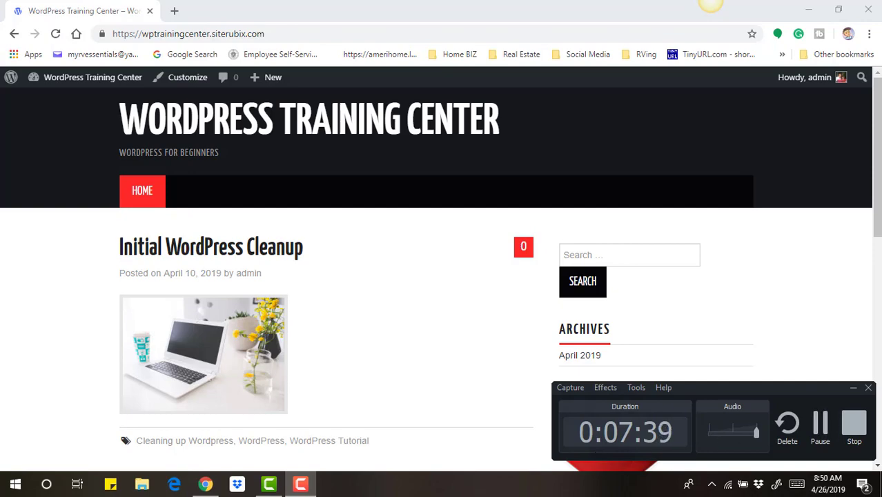